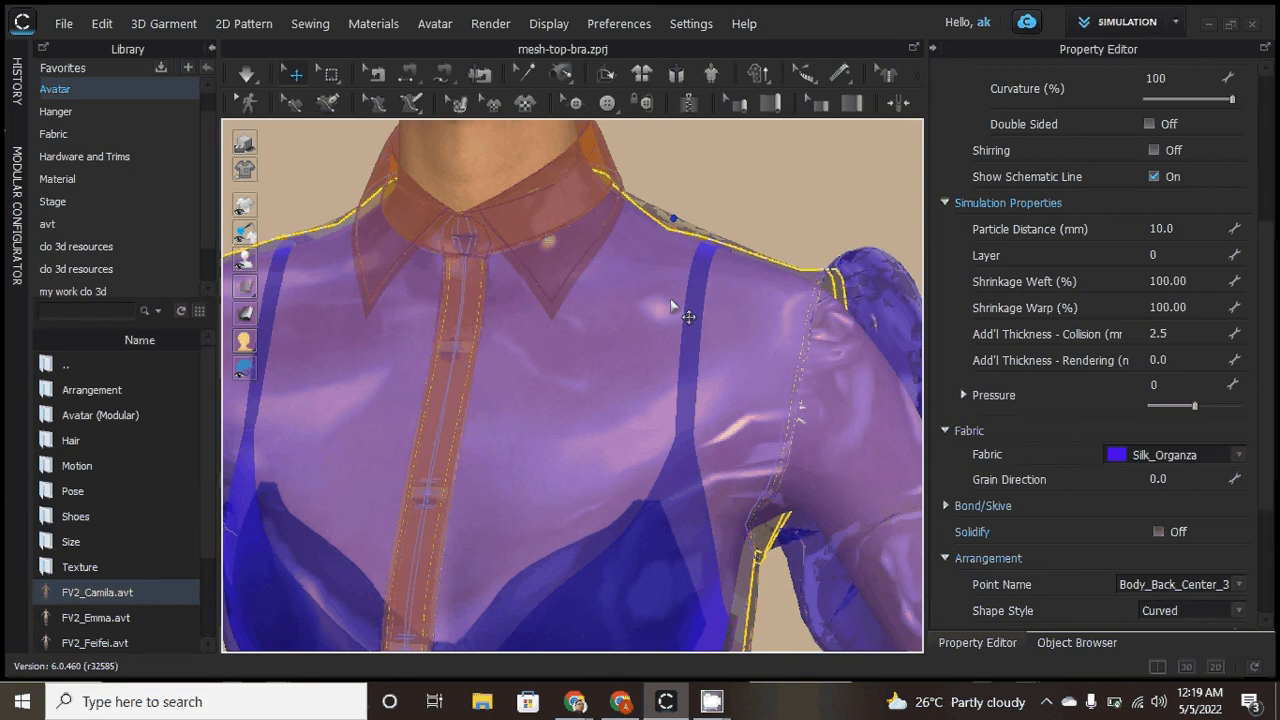
Select the shirt's front panel on the wearer's left, display the garment as a mesh, and examine its triangles up close
click(670, 298)
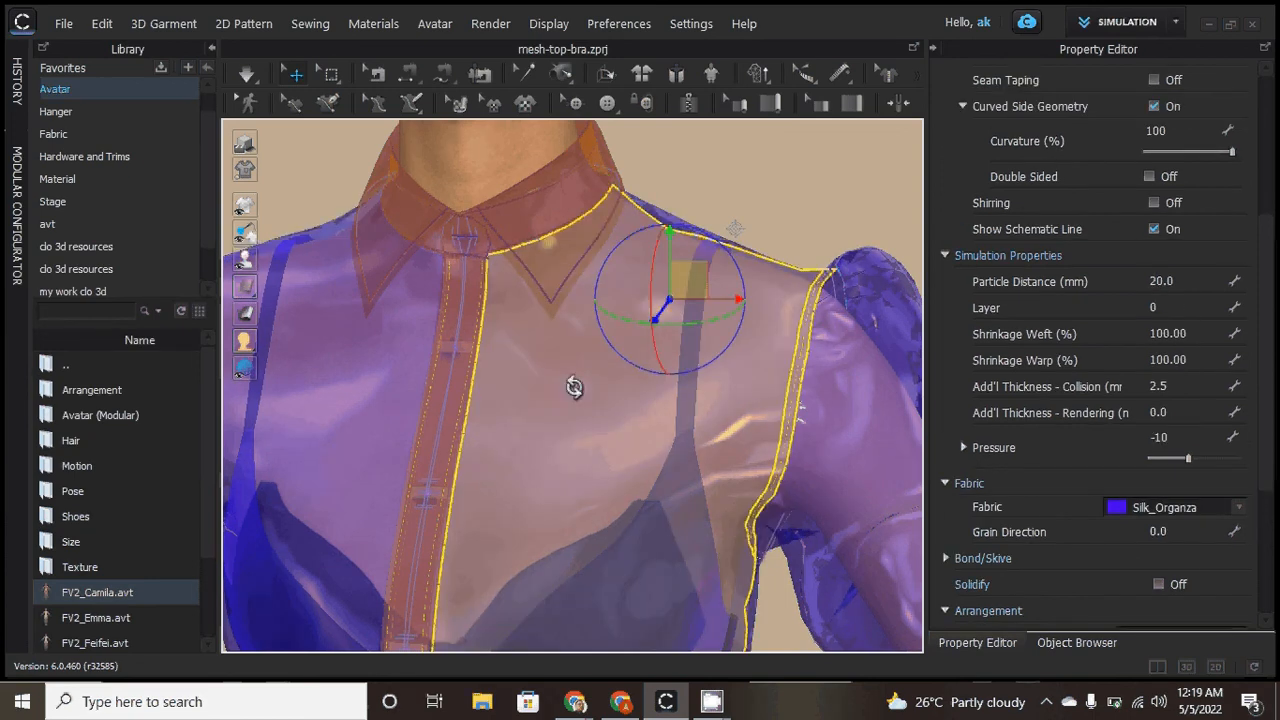
mouse_move(249, 294)
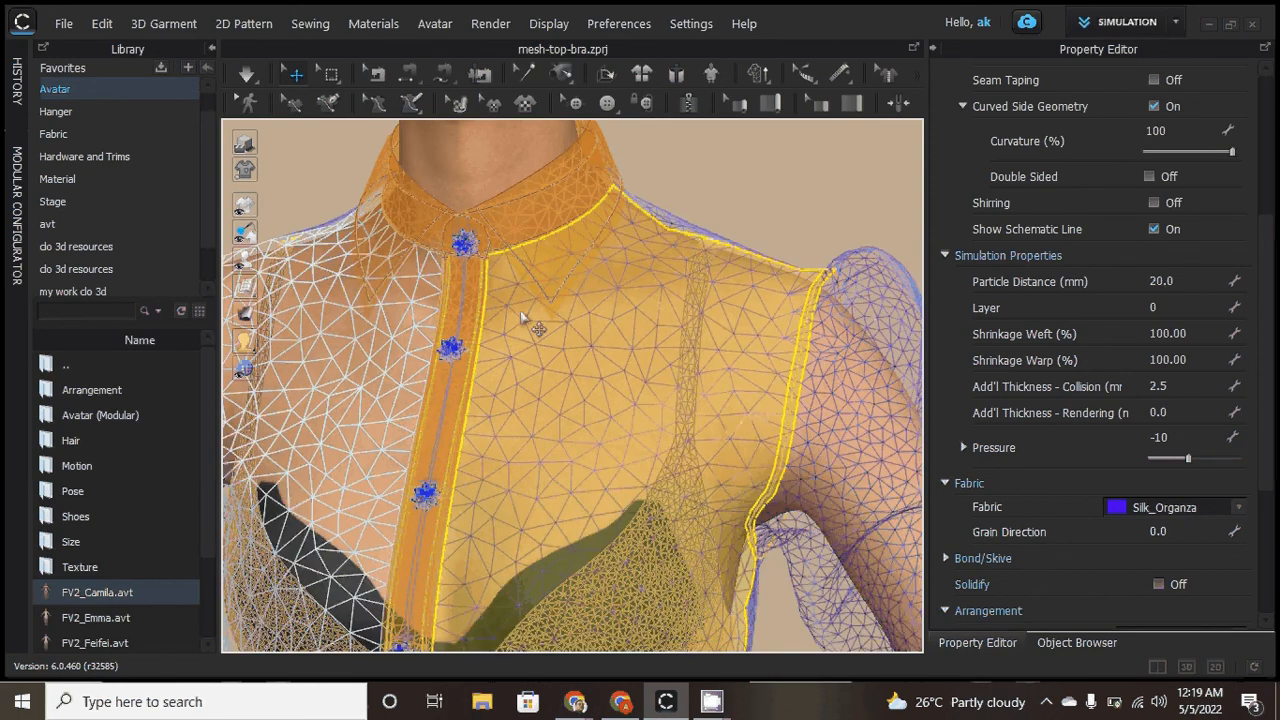
scroll(652, 358, up, 5)
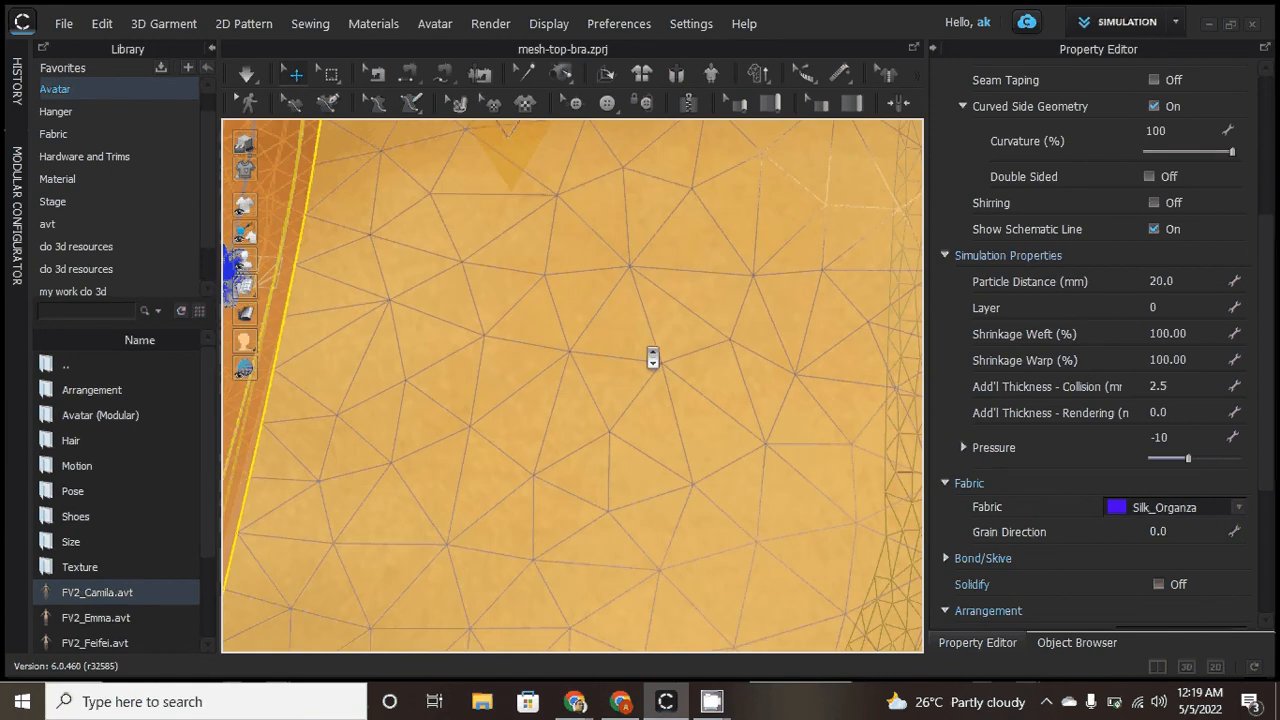
scroll(652, 358, up, 3)
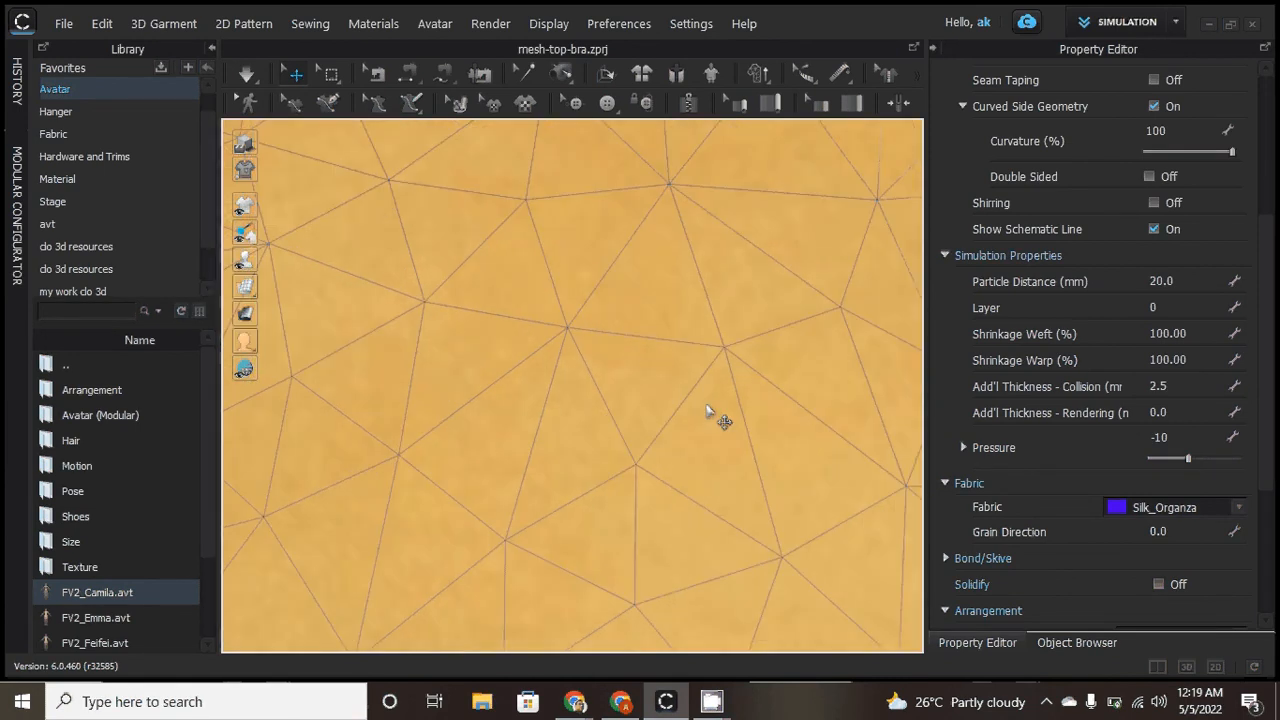
Review the Triangle and Quad mesh options in the 3D user settings, then close the settings
click(685, 30)
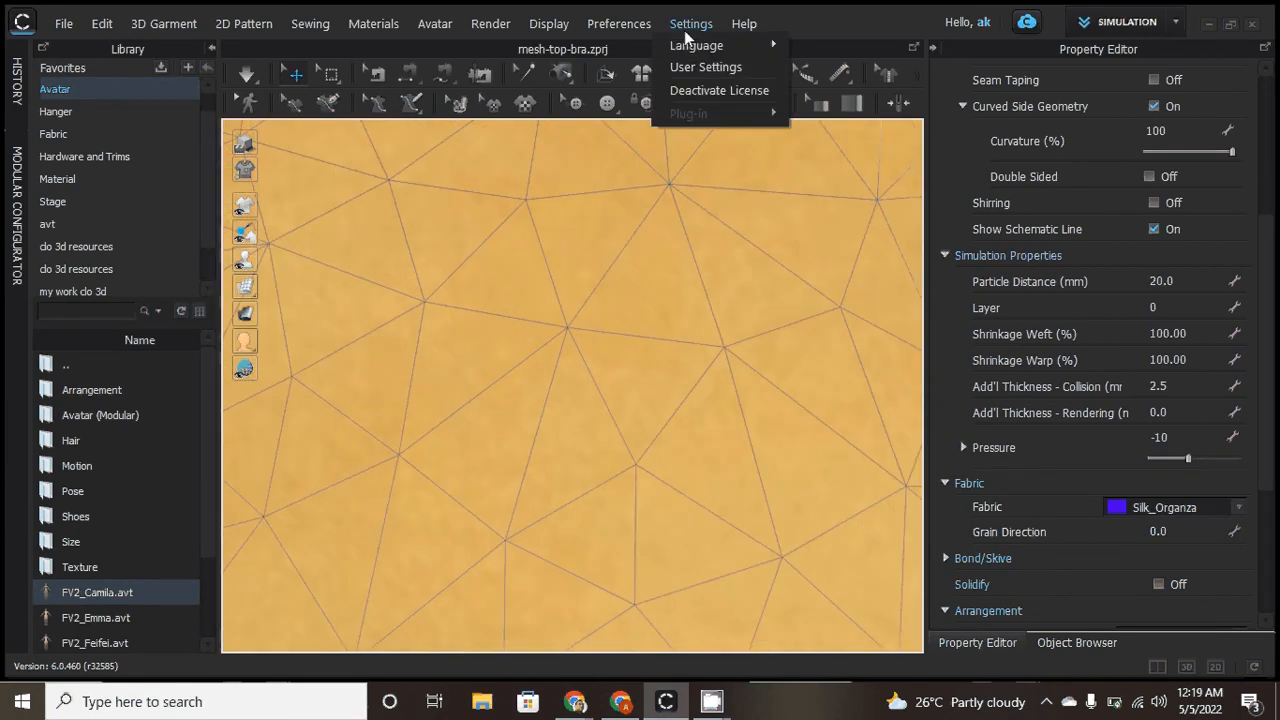
click(697, 76)
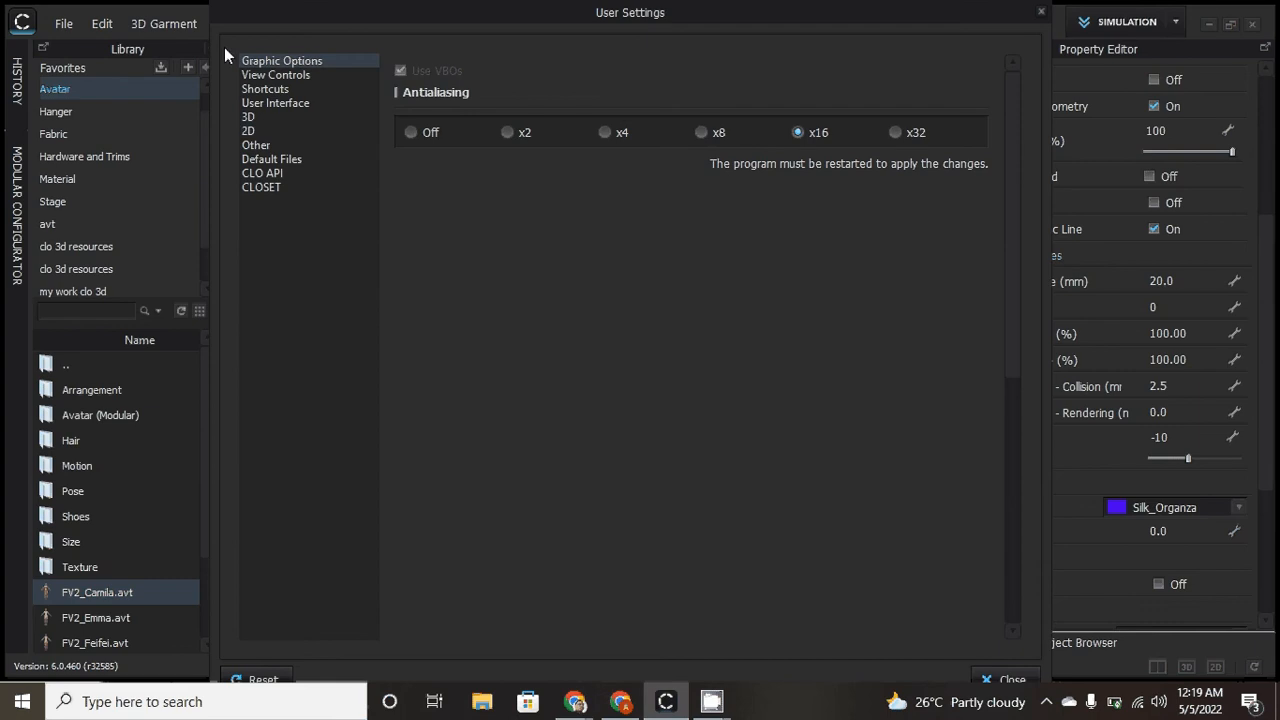
click(290, 118)
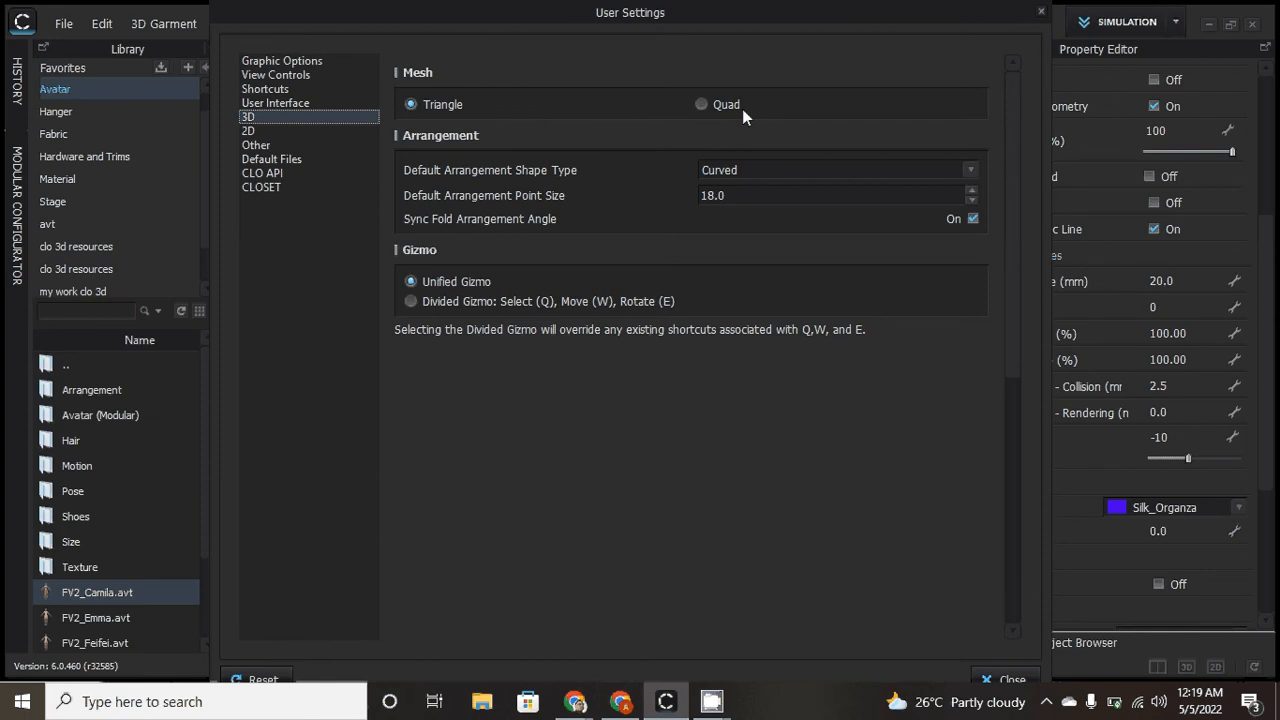
click(1041, 11)
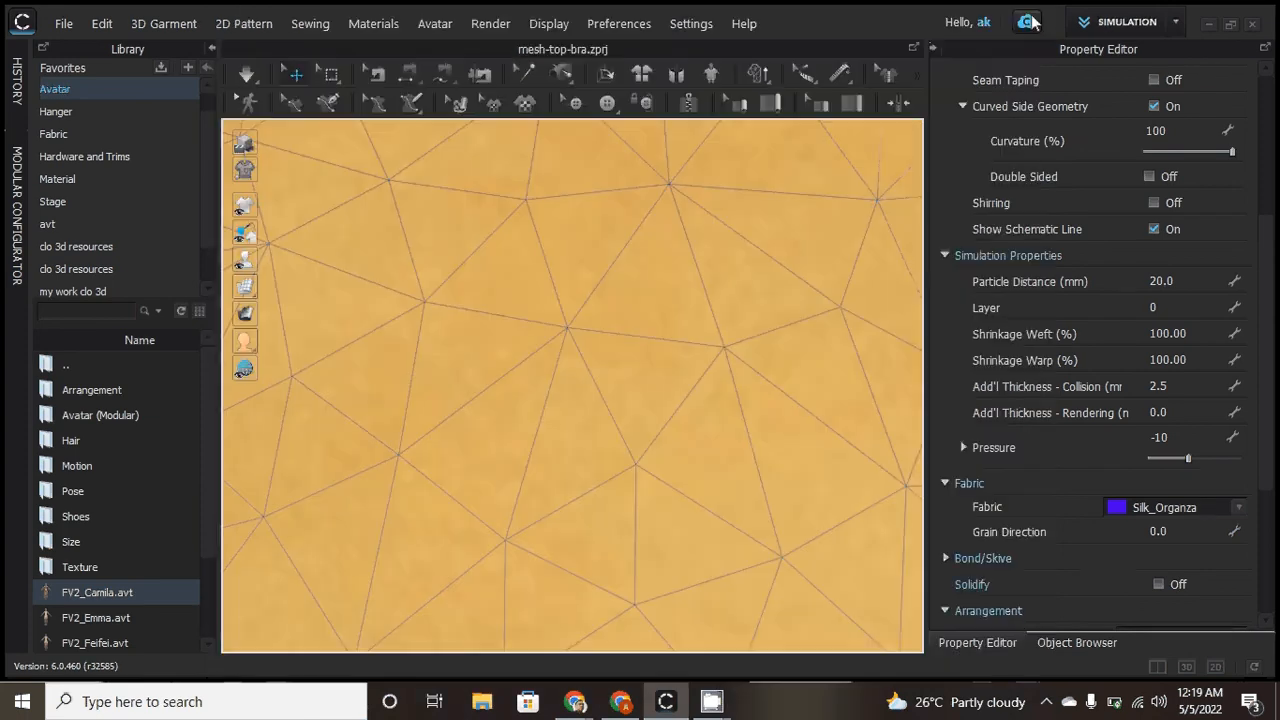
Select each puff sleeve in turn to check its particle distance and examine its mesh density from several angles
scroll(513, 329, down, 2)
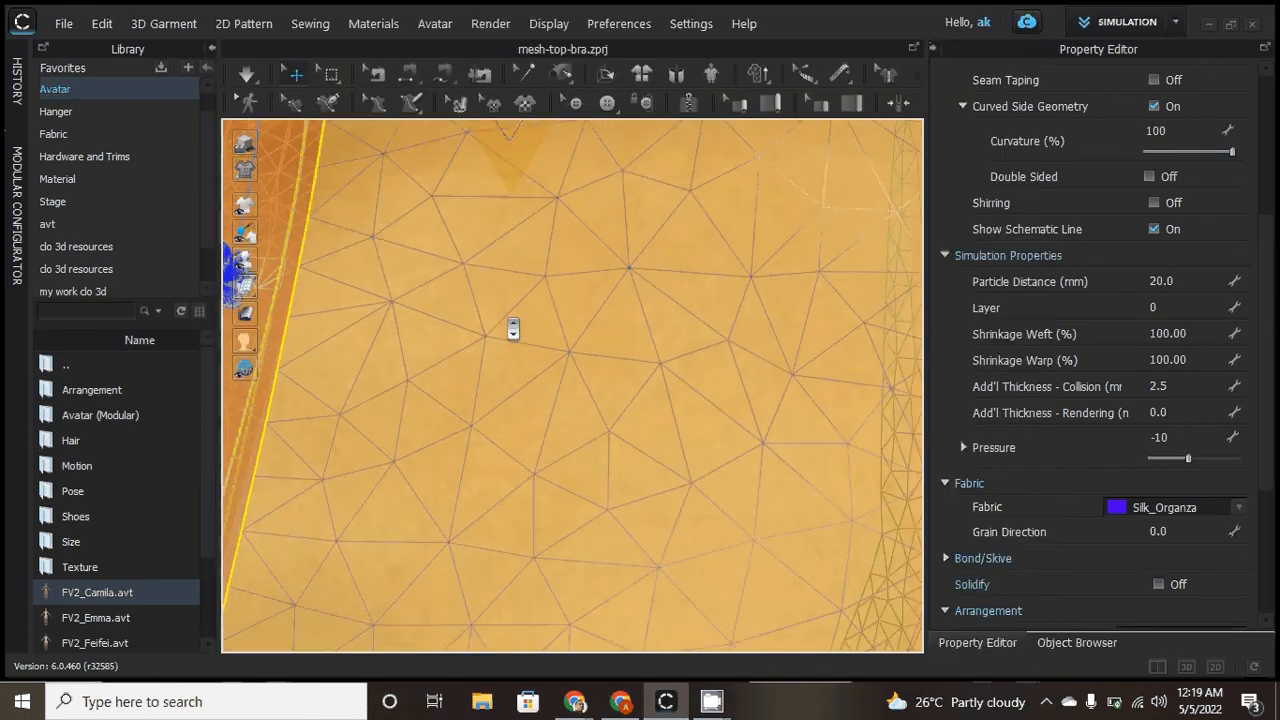
scroll(513, 329, down, 5)
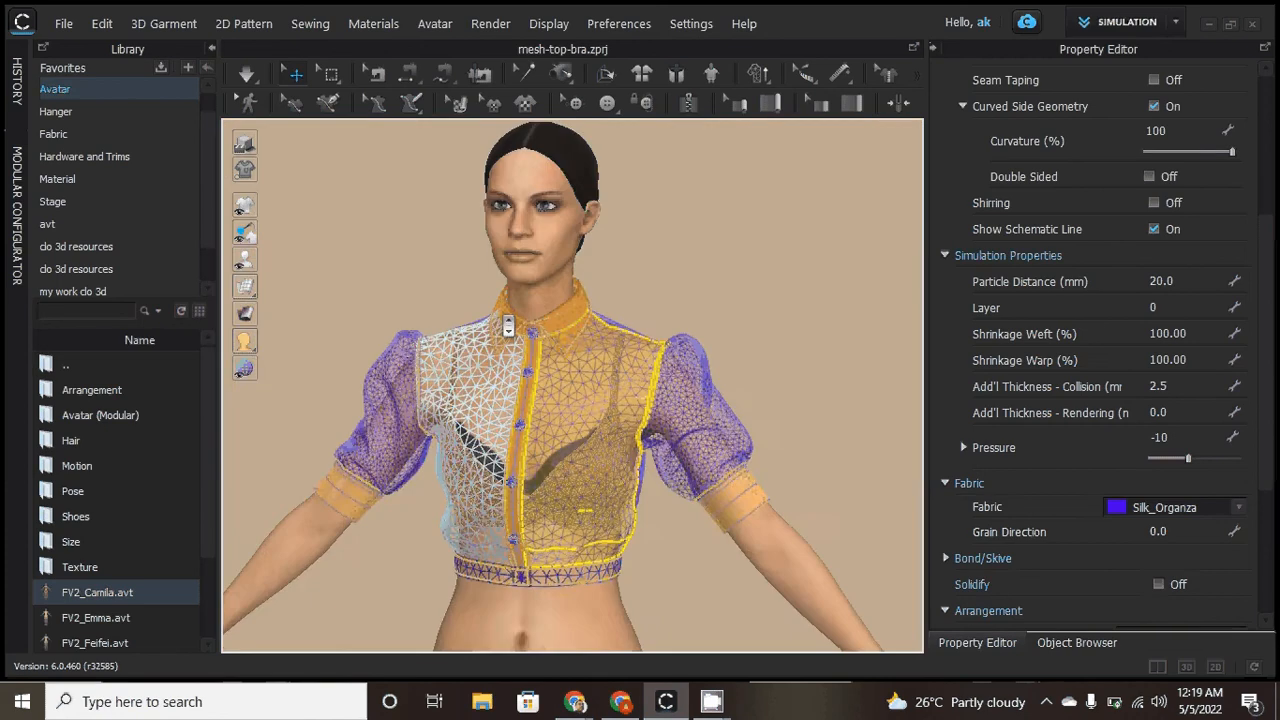
scroll(508, 326, down, 2)
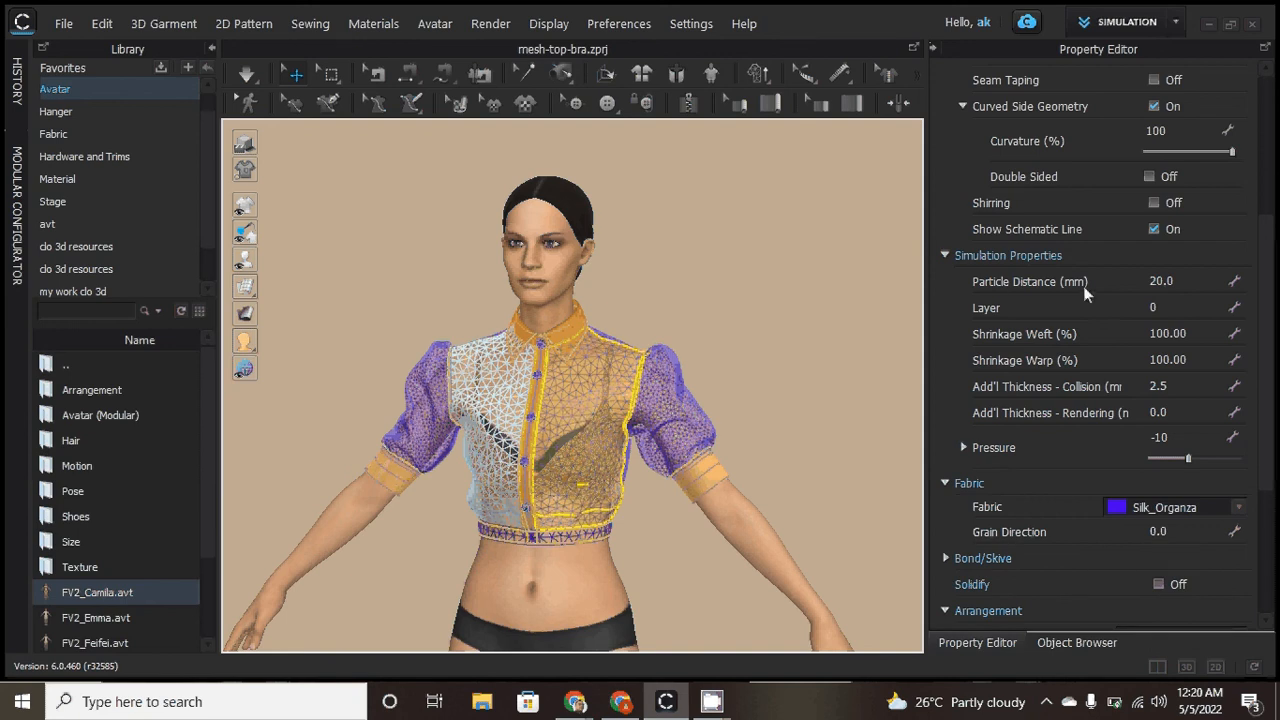
click(655, 392)
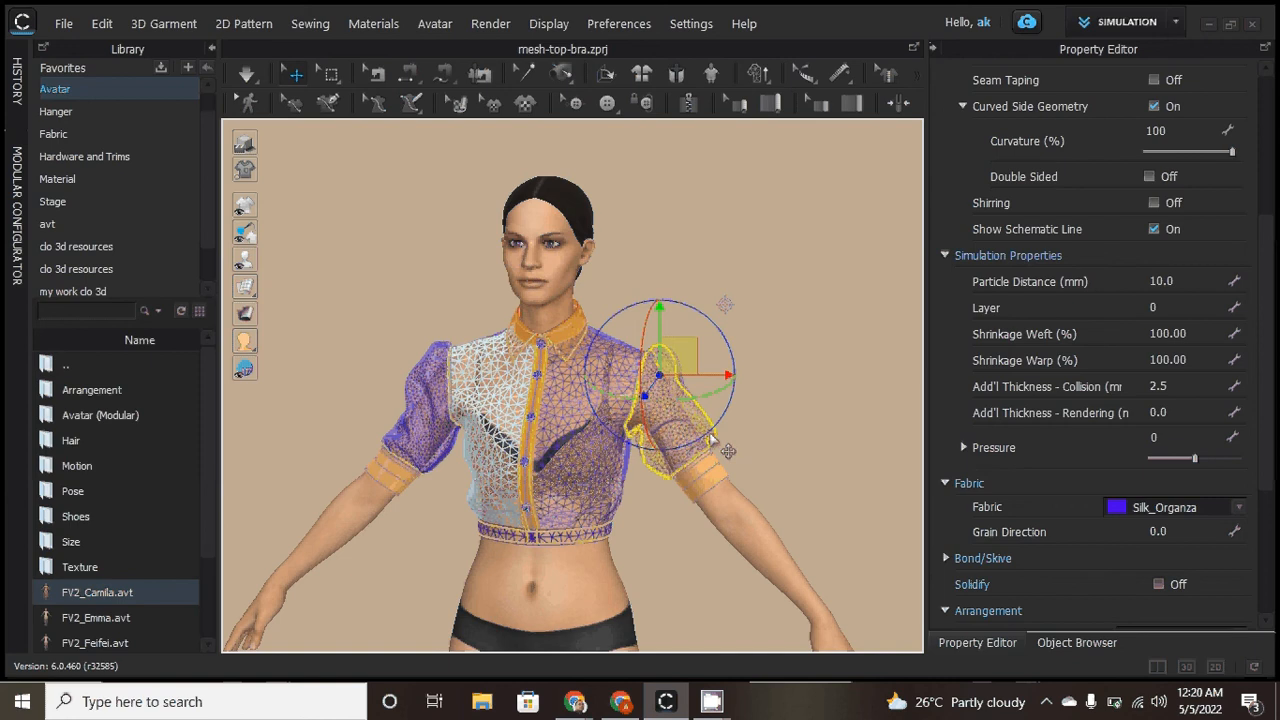
click(428, 396)
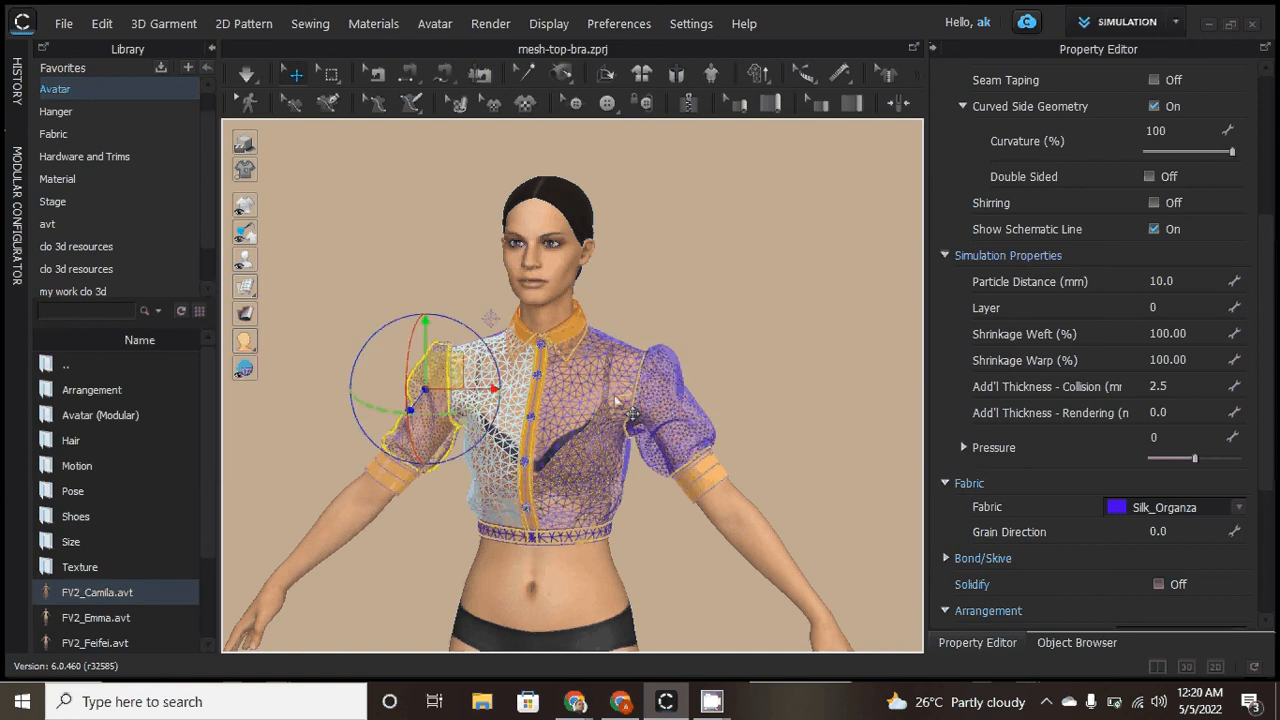
scroll(616, 399, up, 3)
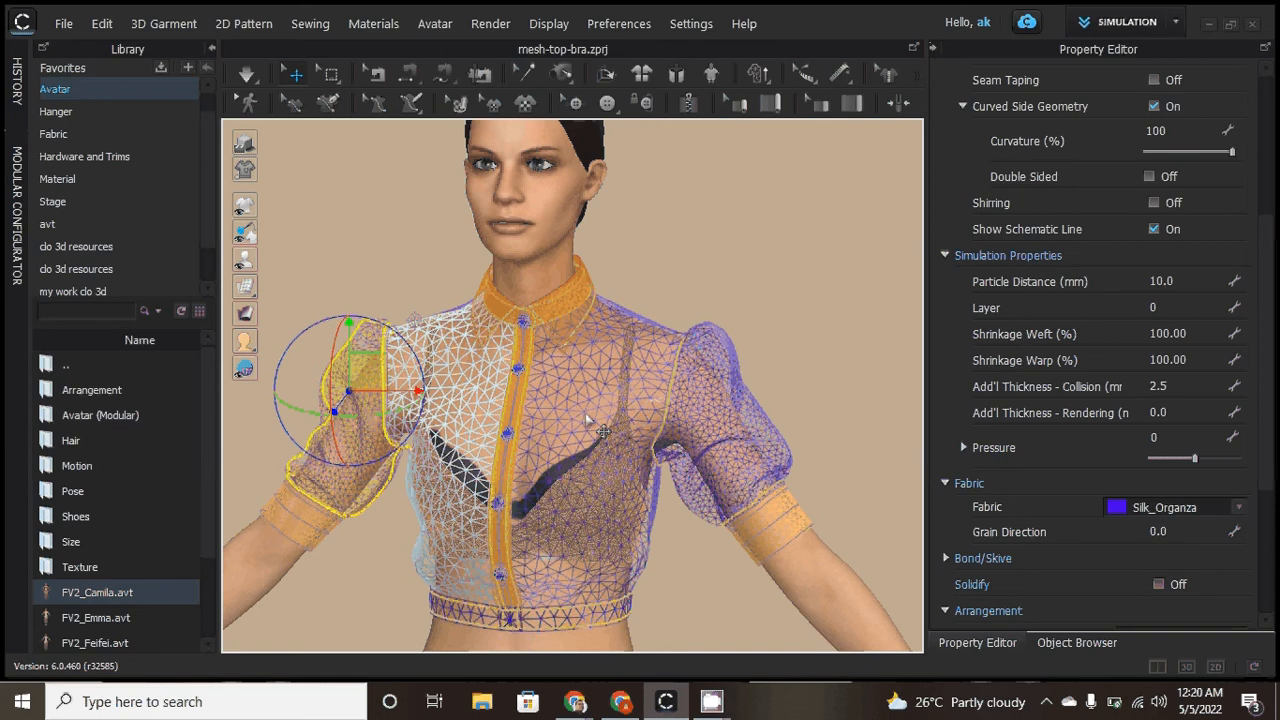
right_drag(603, 430, 282, 395)
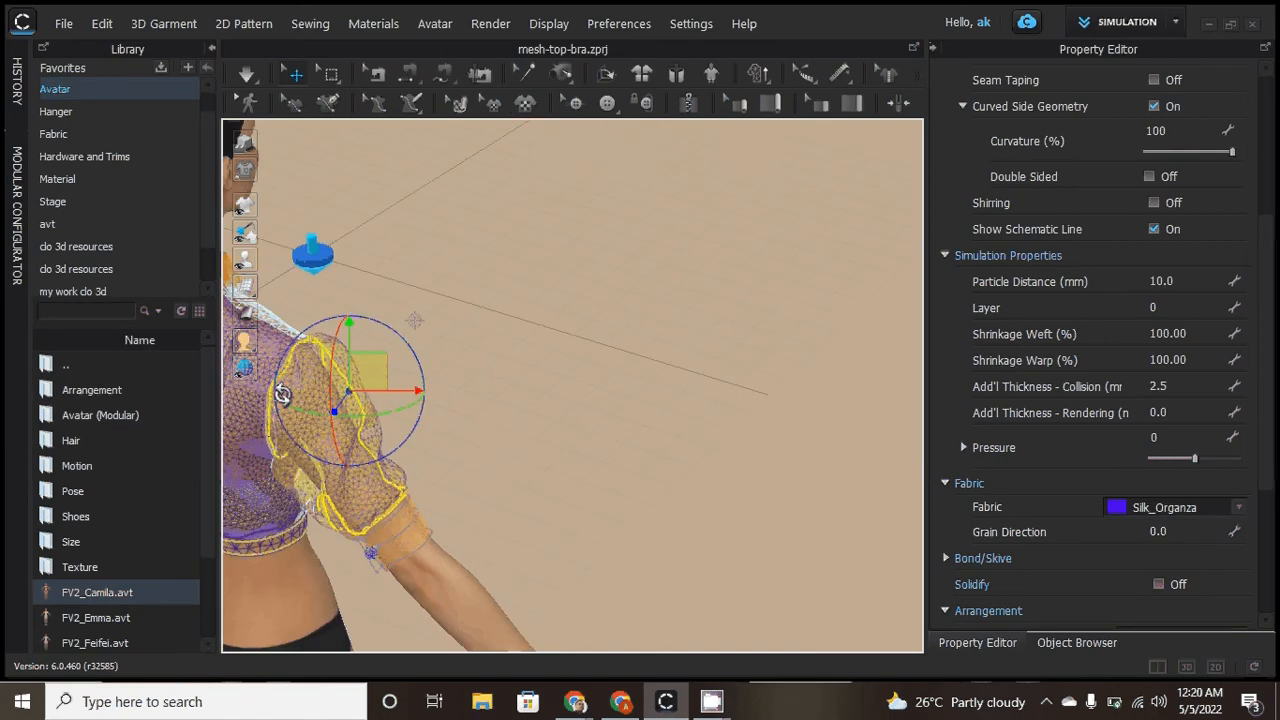
right_drag(282, 395, 590, 505)
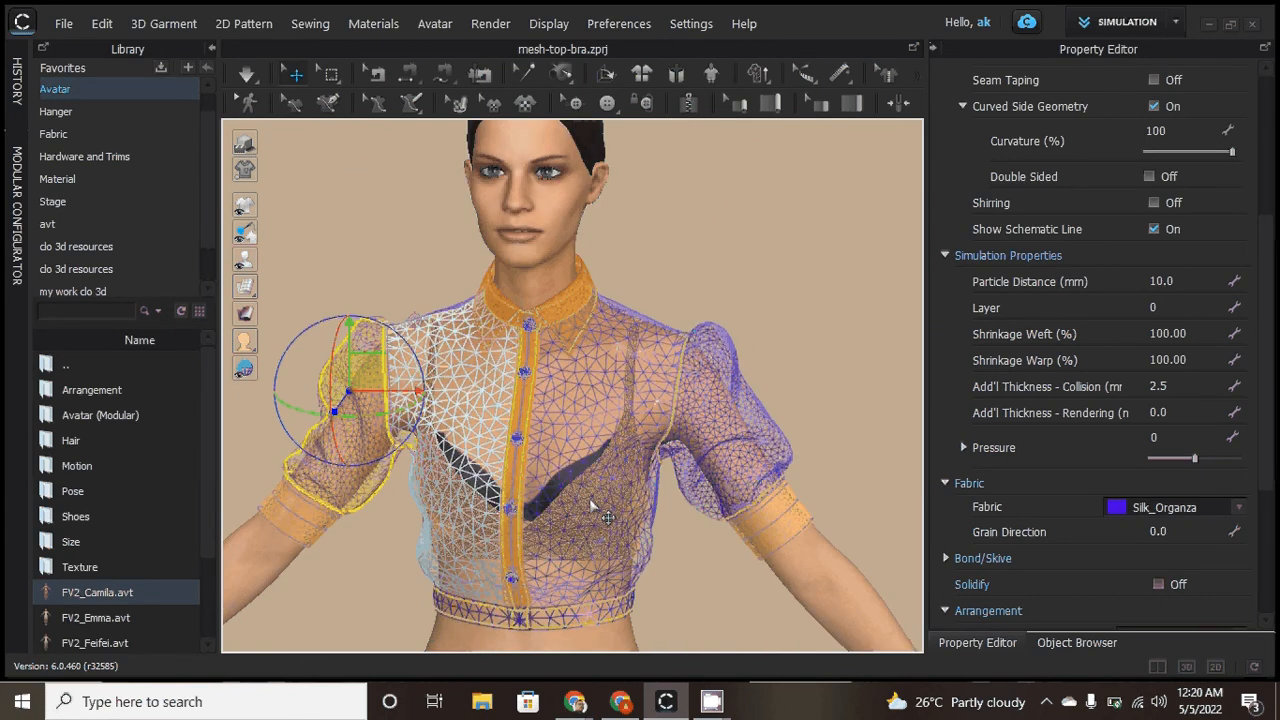
Compare the particle distance and mesh density of the wearer's left front panel with those of the adjoining sleeve
scroll(697, 360, up, 5)
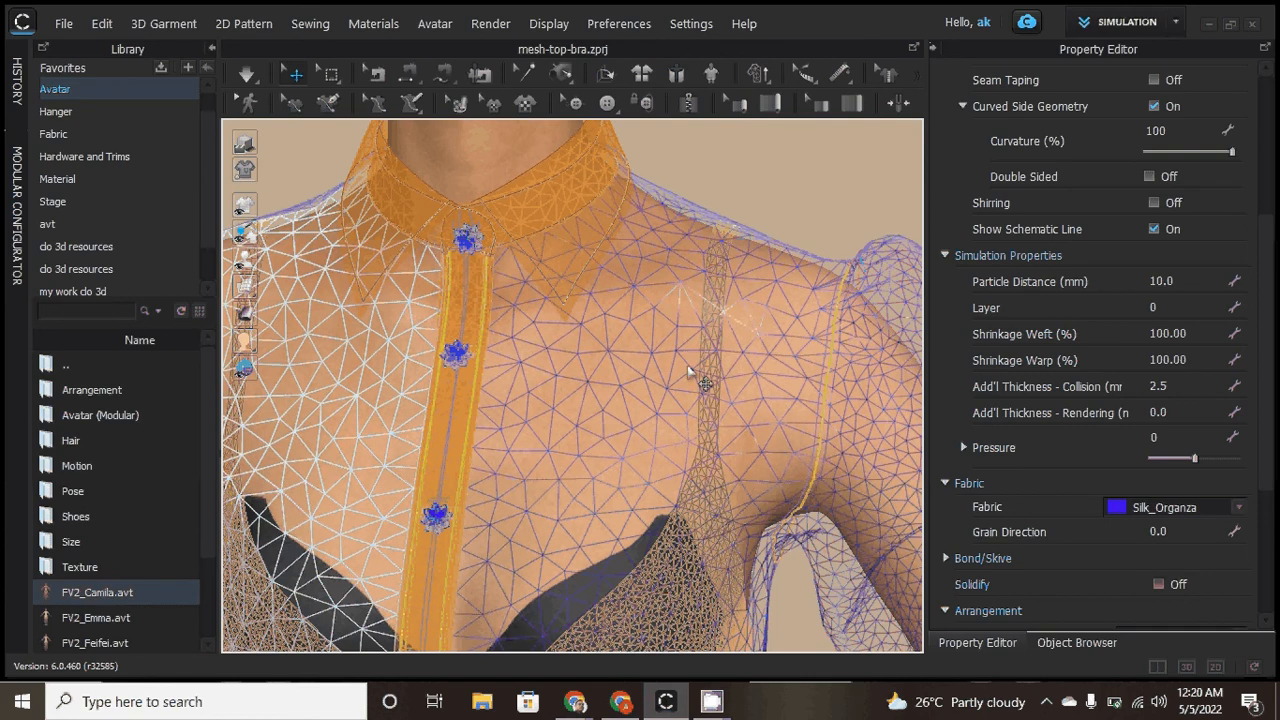
click(706, 398)
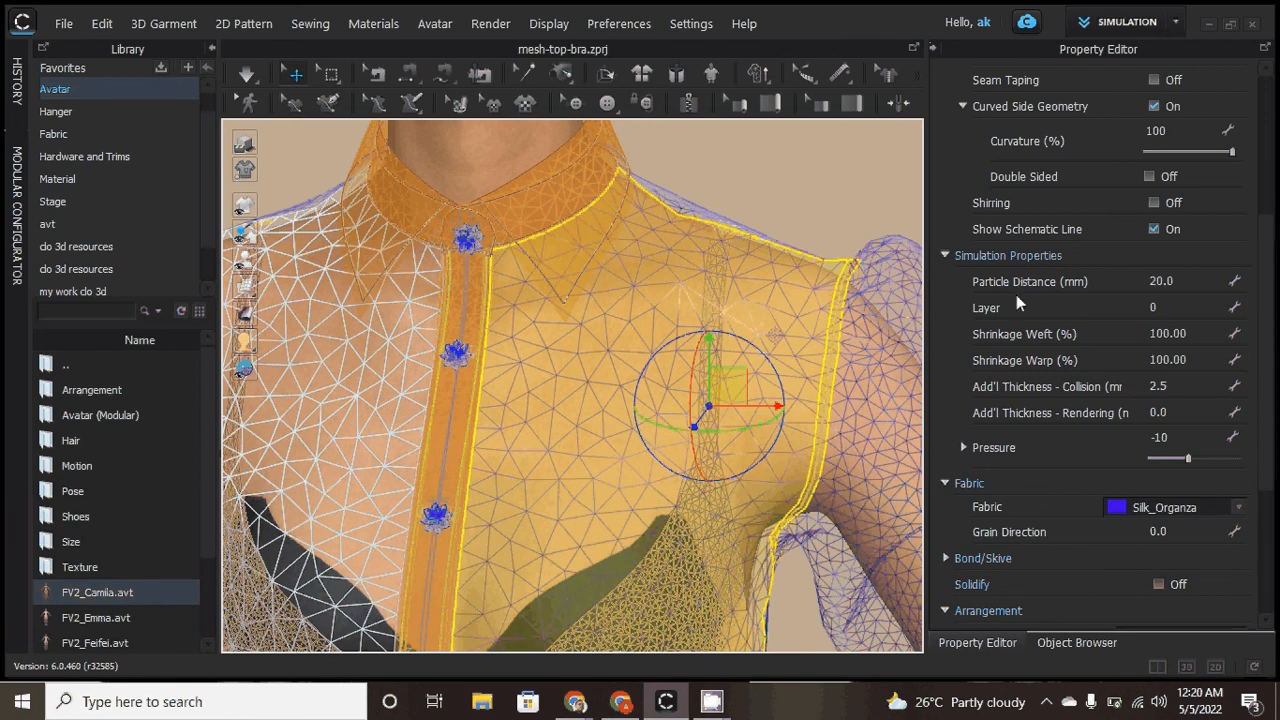
click(865, 345)
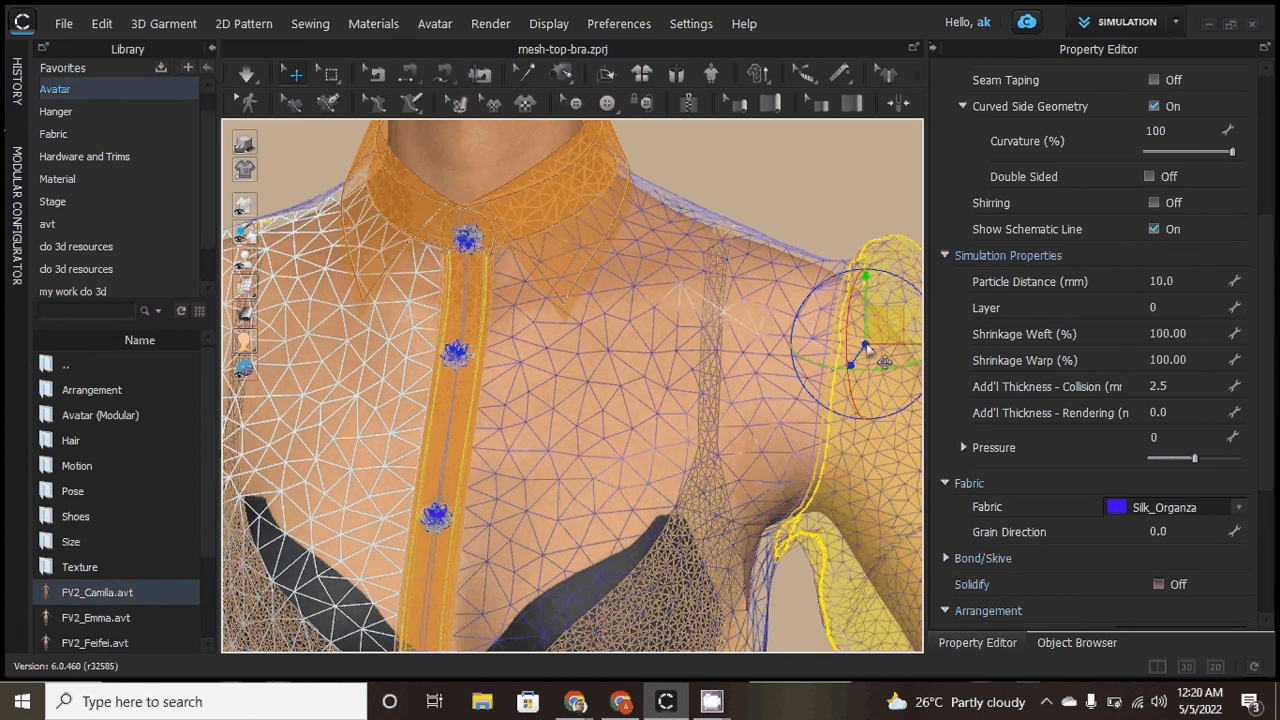
scroll(718, 314, down, 3)
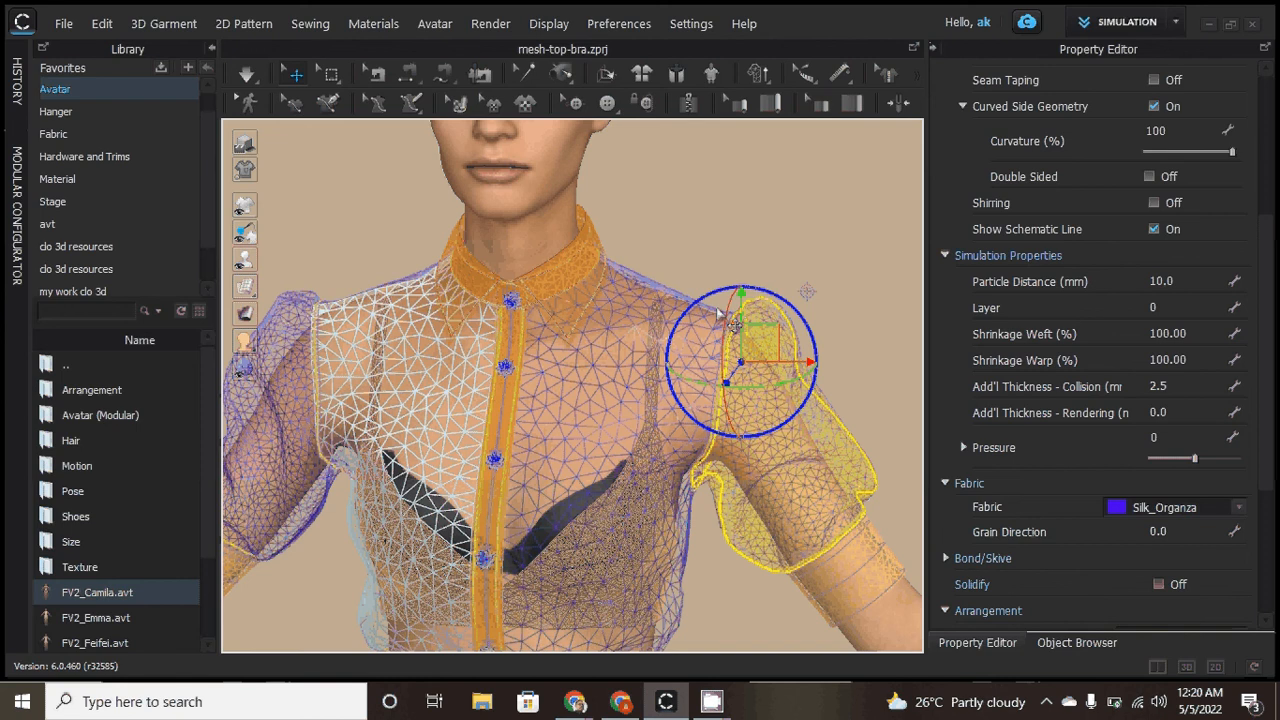
scroll(718, 314, down, 3)
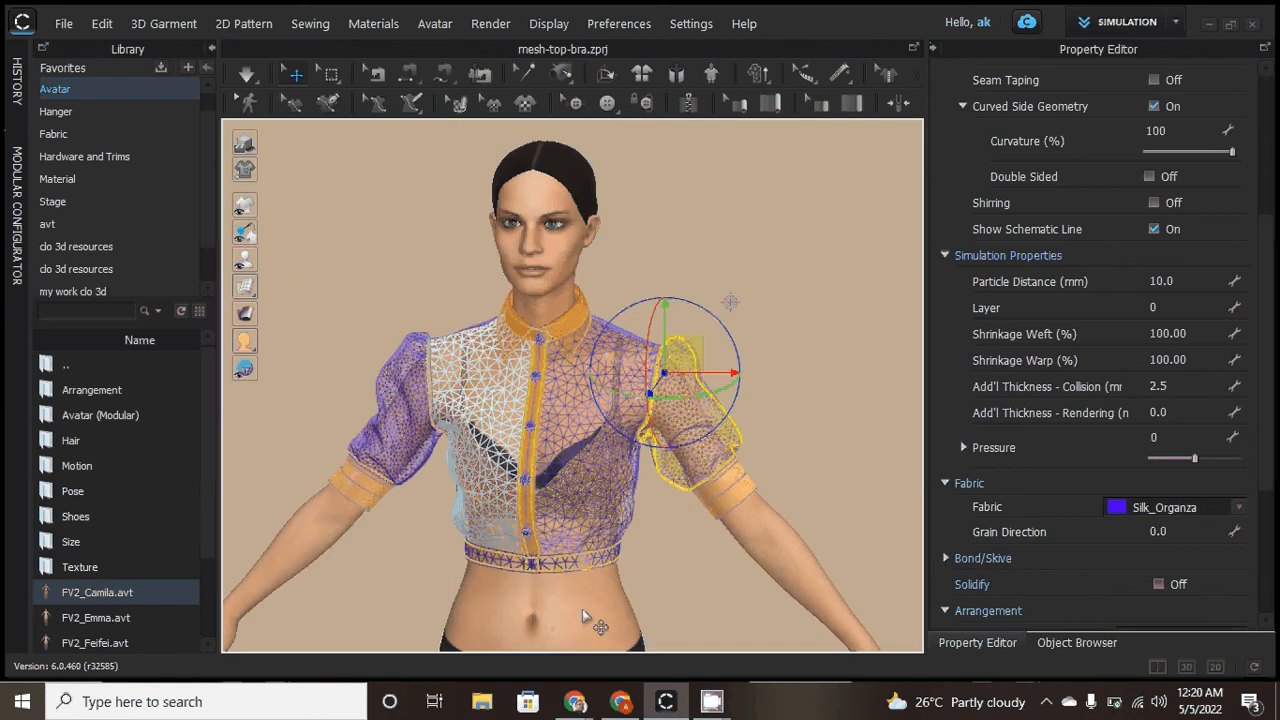
Select the avatar's body and switch the avatar display to mesh
click(582, 607)
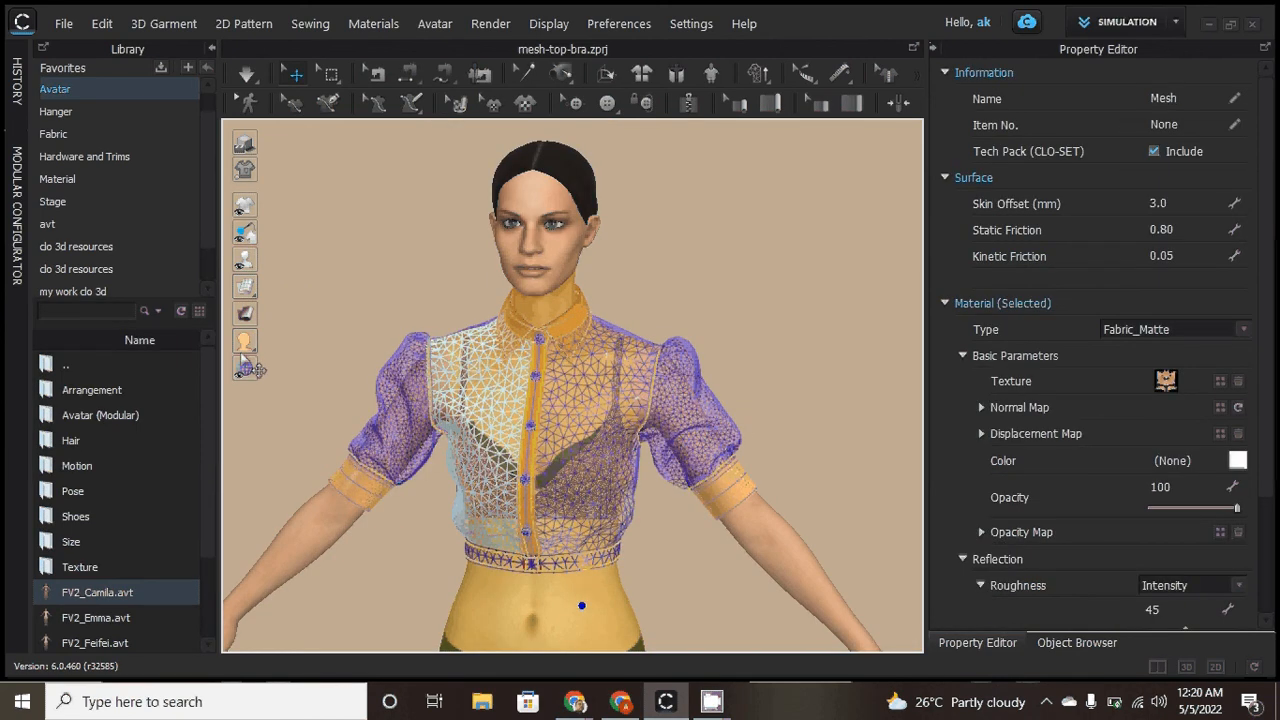
drag(244, 343, 298, 342)
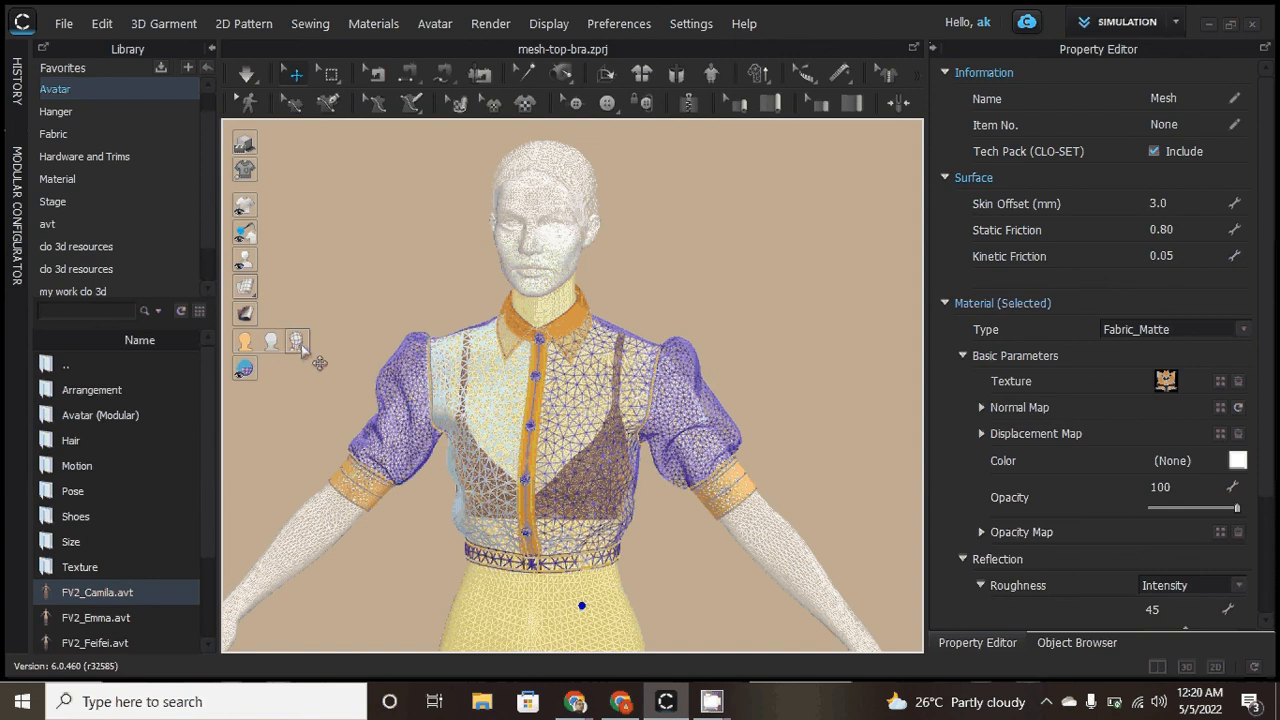
right_drag(319, 363, 737, 436)
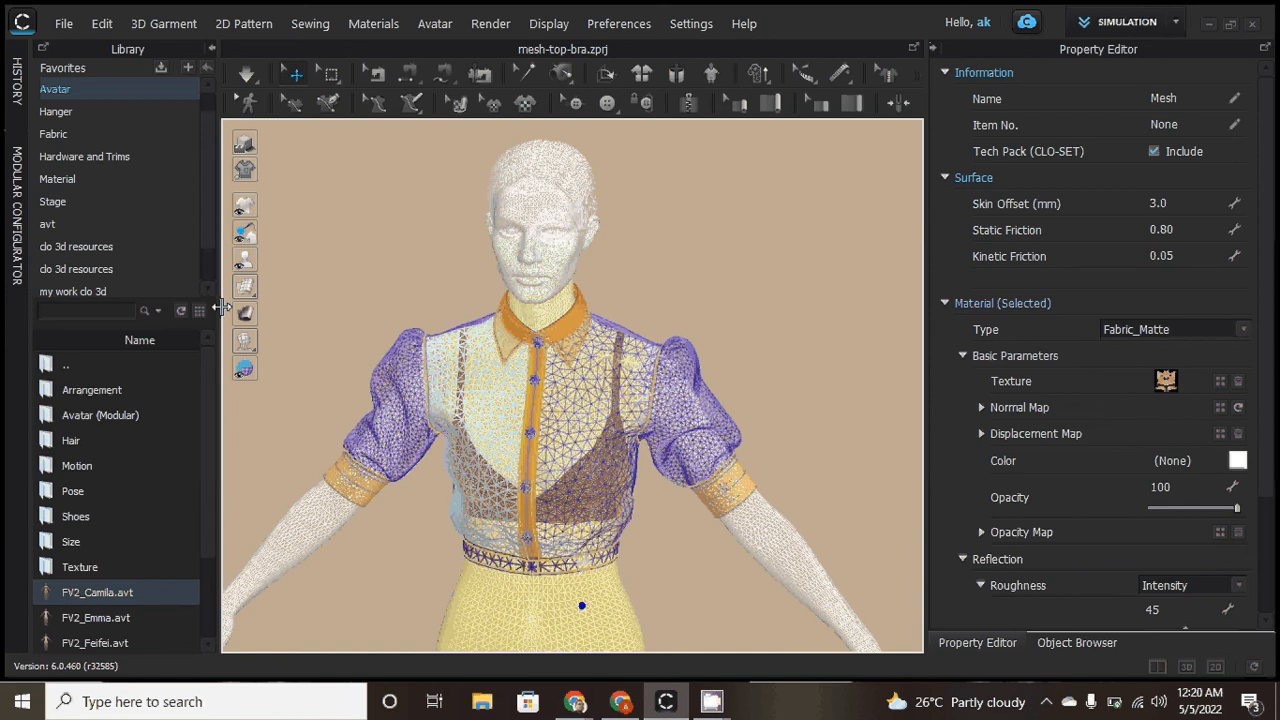
Return the garment to its textured surface display and inspect the wearer's left front panel's properties and the avatar mesh beneath
mouse_move(245, 286)
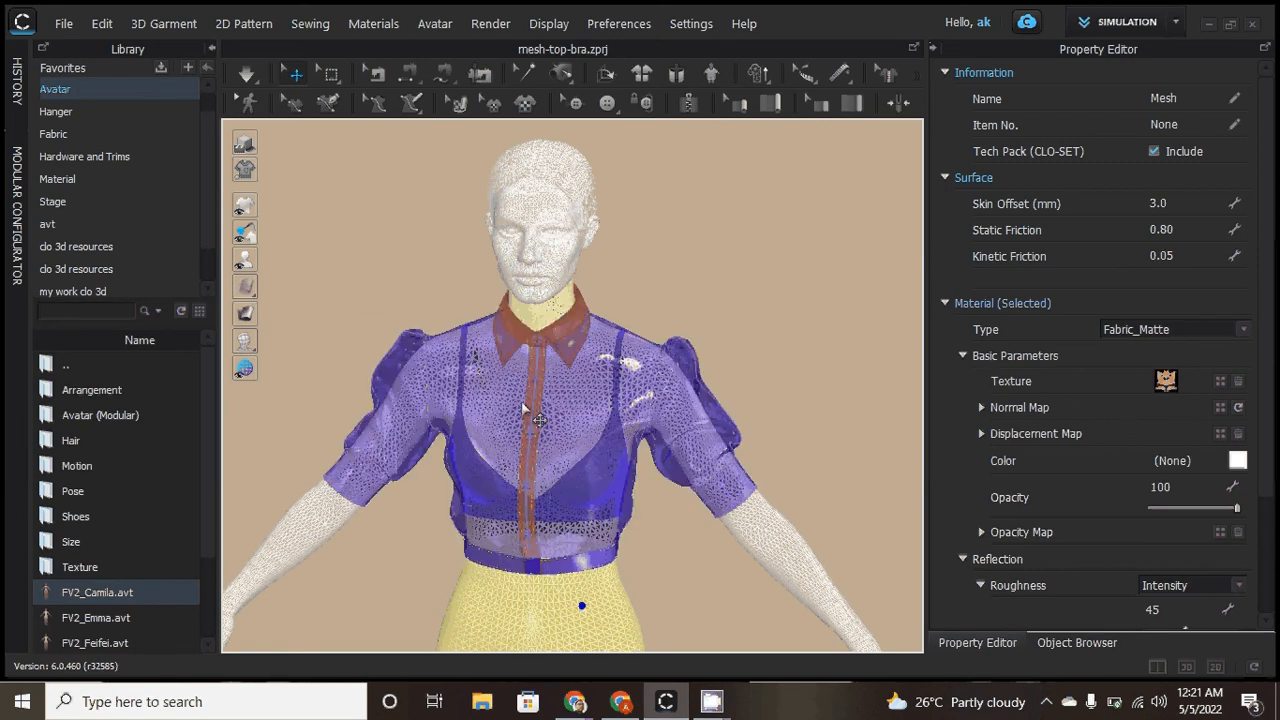
click(597, 450)
scroll(1003, 517, down, 1)
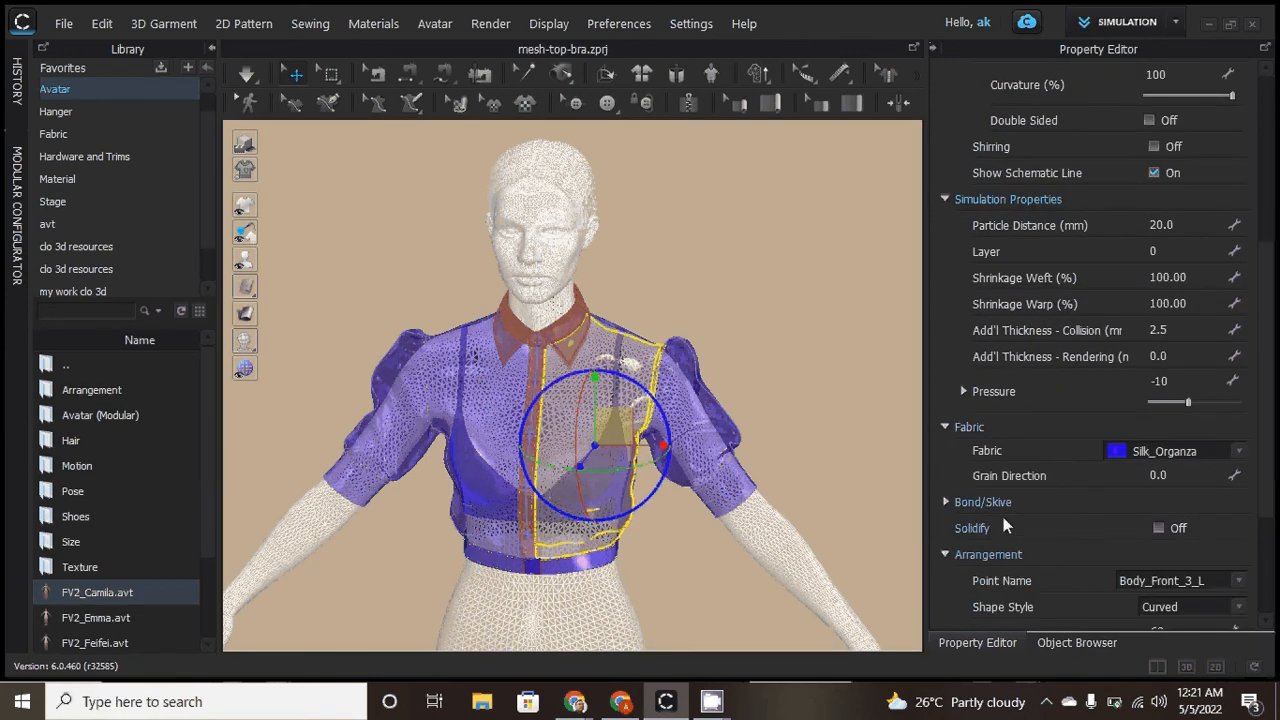
scroll(1003, 517, down, 3)
scroll(1003, 517, up, 6)
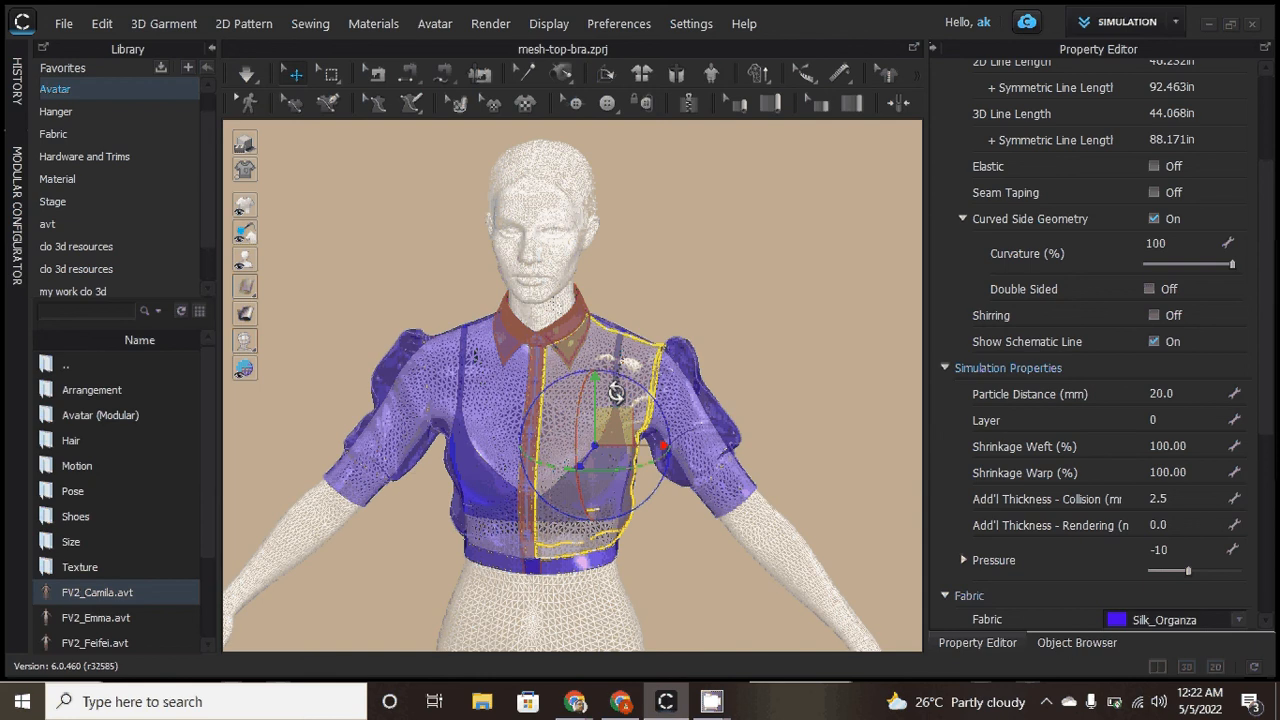
scroll(543, 421, up, 5)
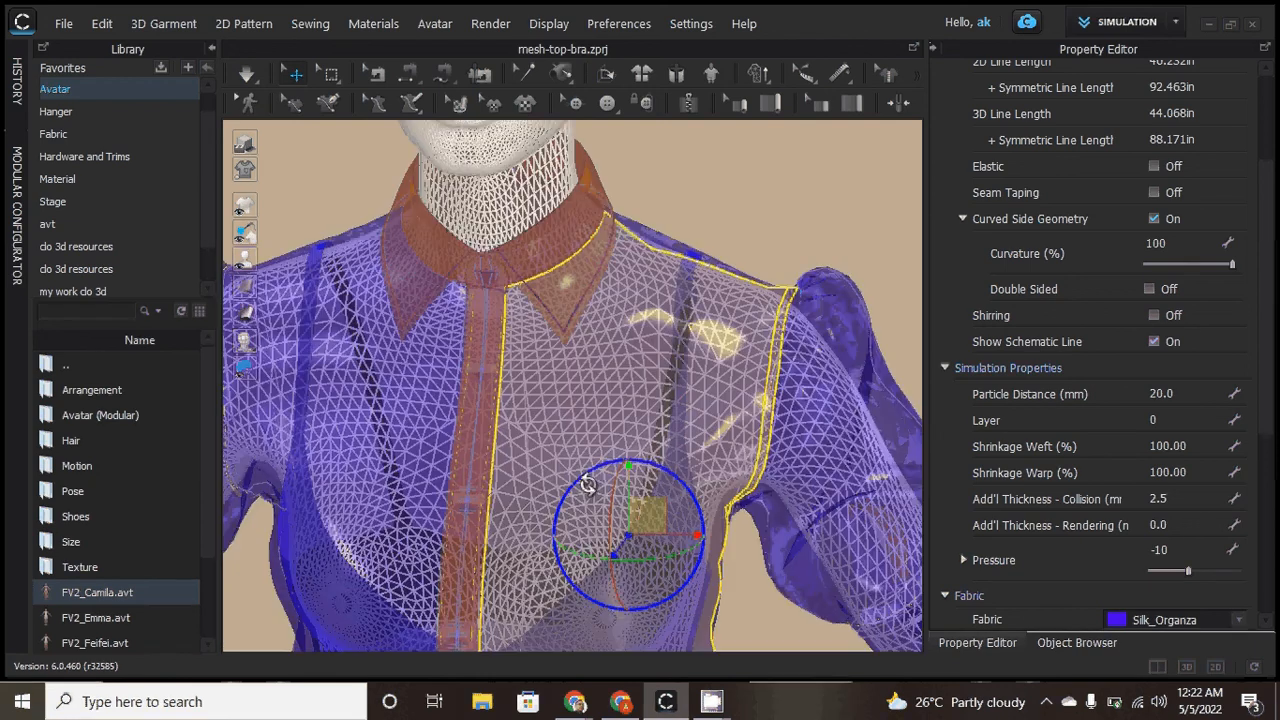
scroll(587, 484, up, 2)
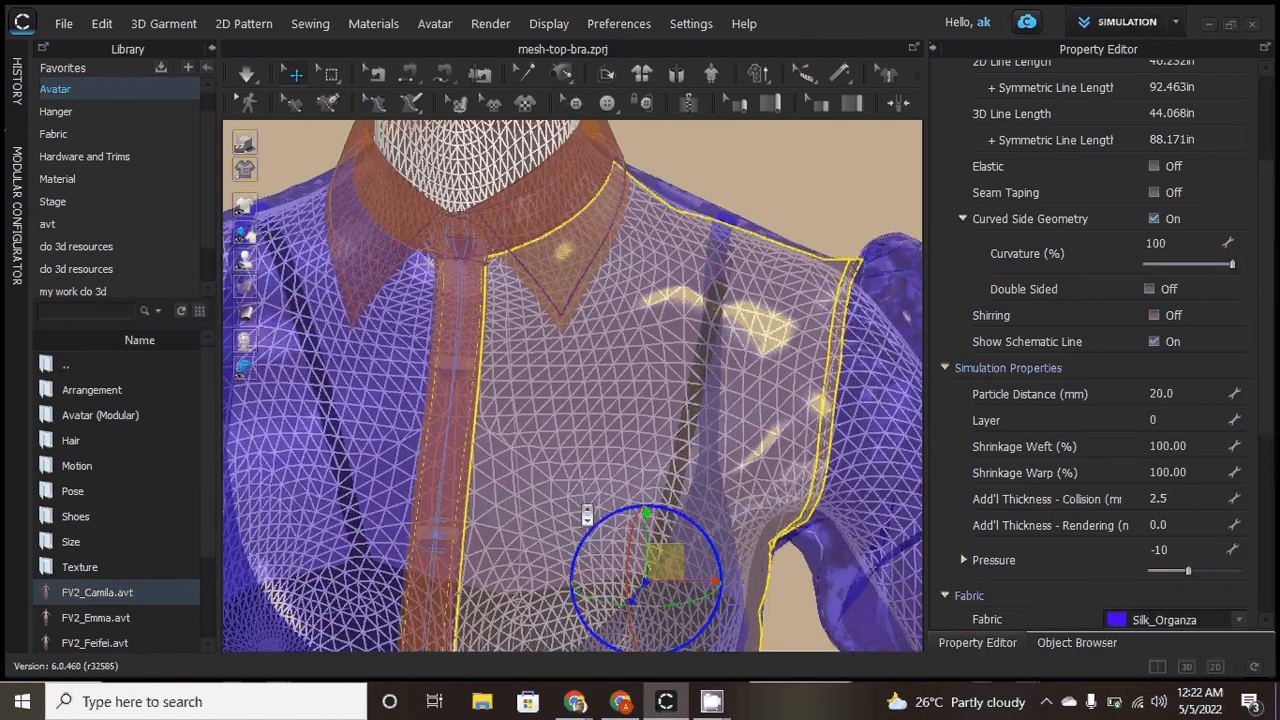
scroll(587, 514, down, 5)
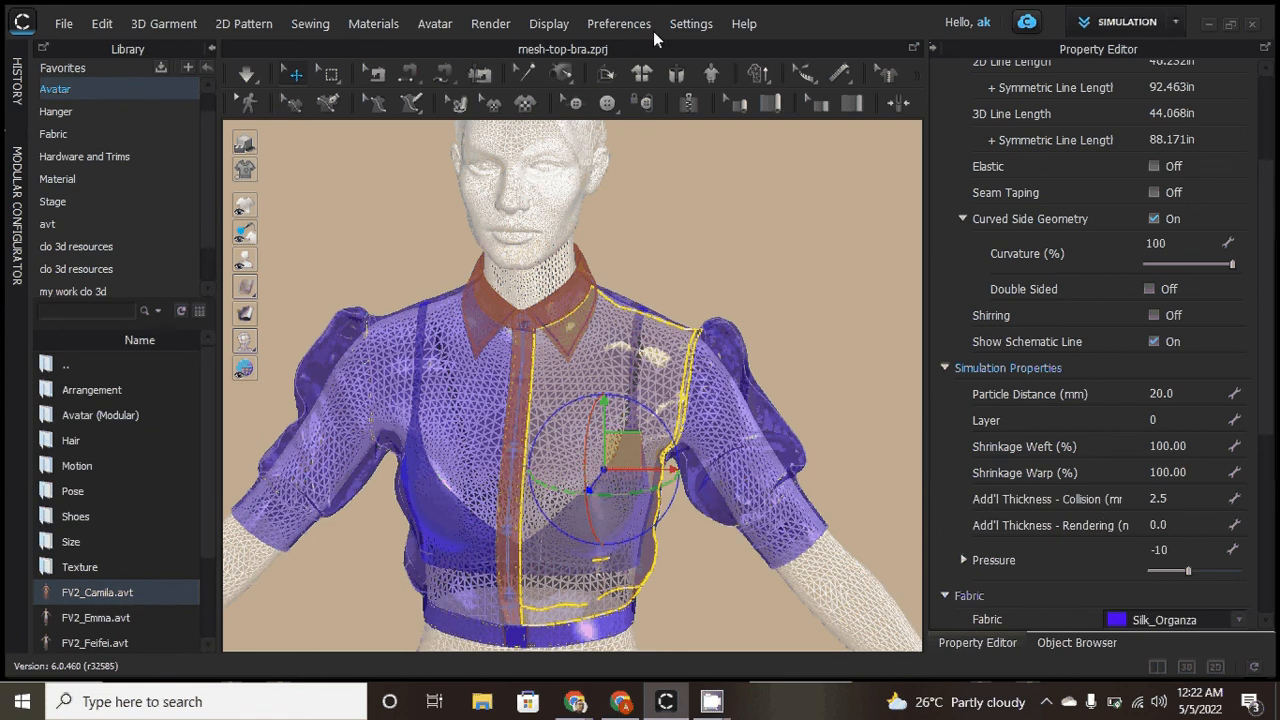
click(682, 24)
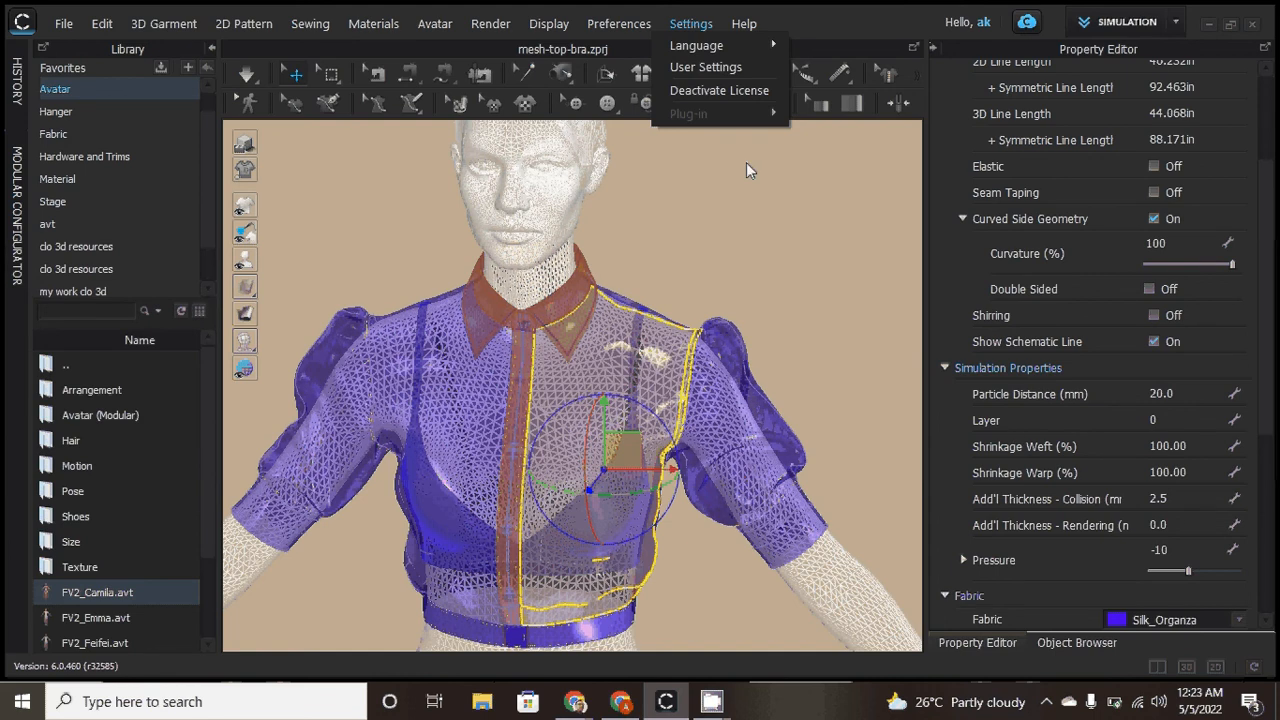
click(713, 702)
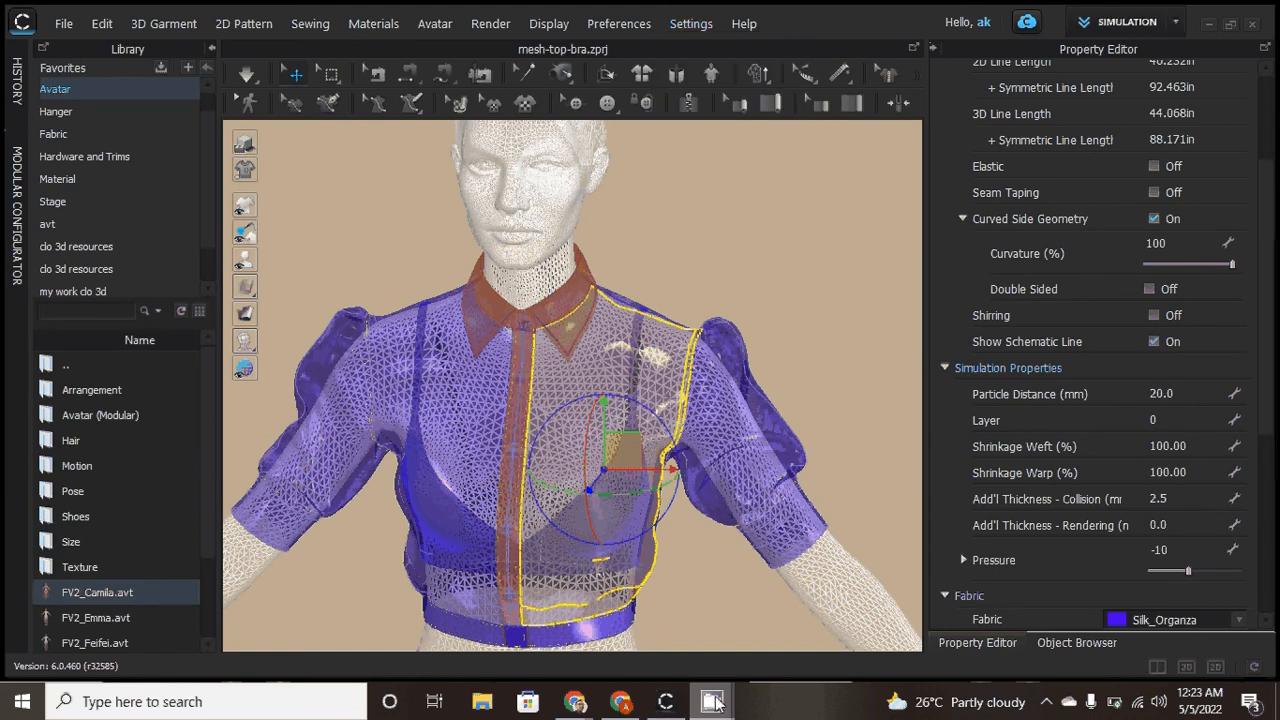
right_click(716, 702)
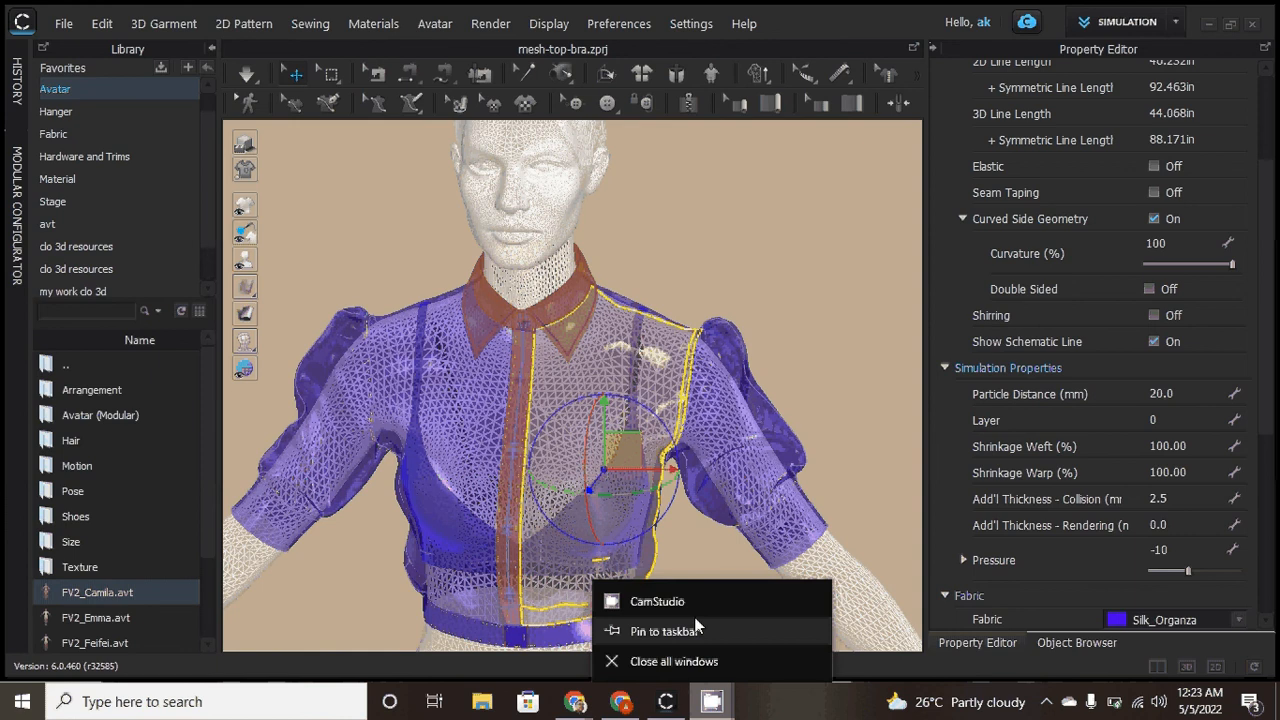
click(1042, 706)
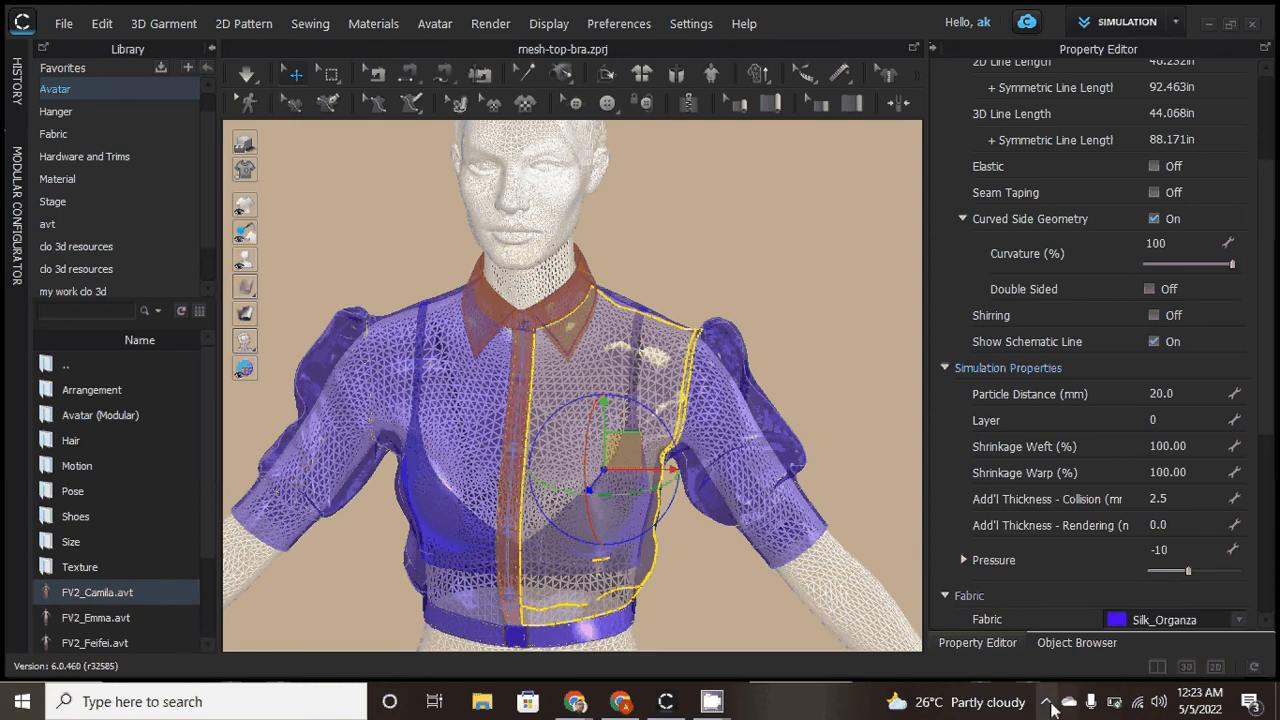
Stop the running screen recording in CamStudio
click(1047, 703)
right_click(1035, 666)
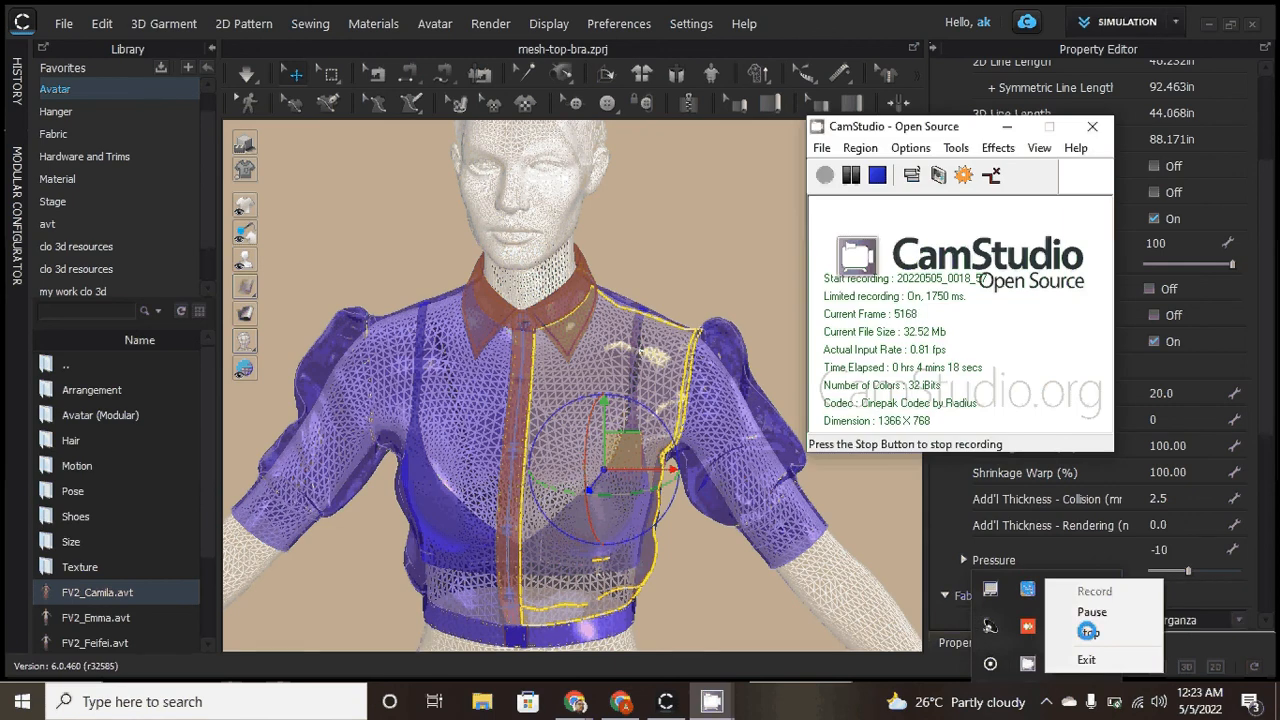
click(1091, 632)
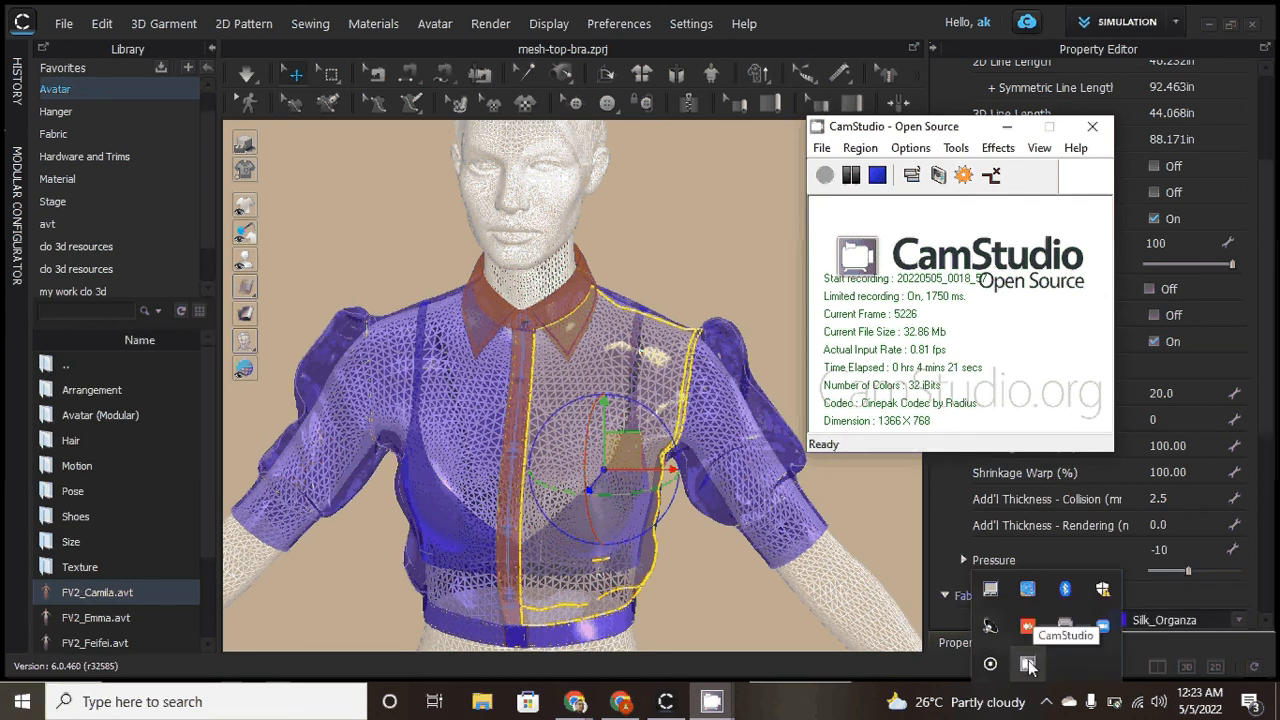